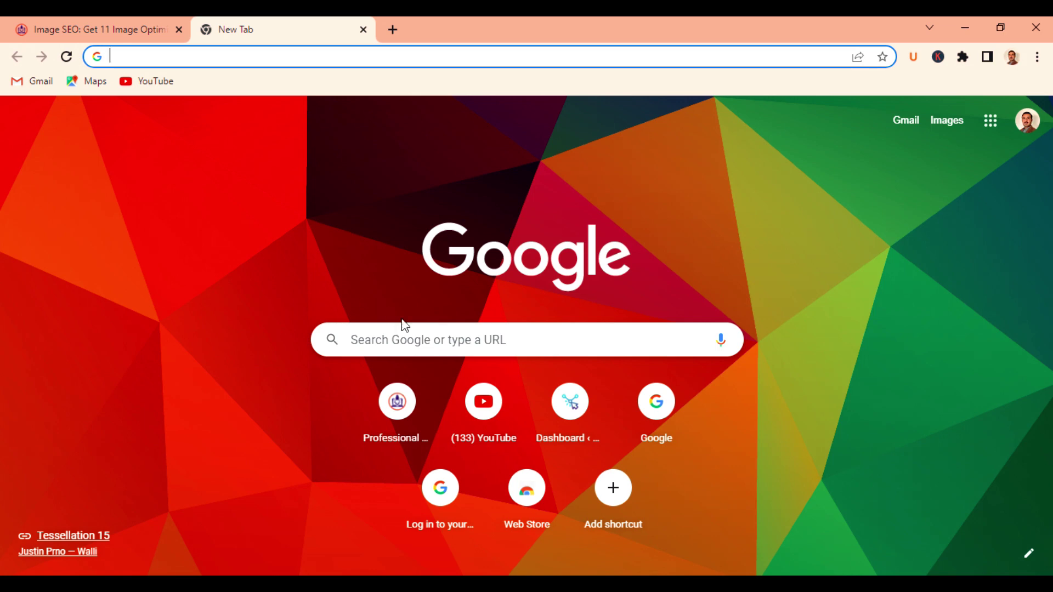
Step: Search Google for "chrome web store" and open the Chrome Web Store site from the results
click(410, 330)
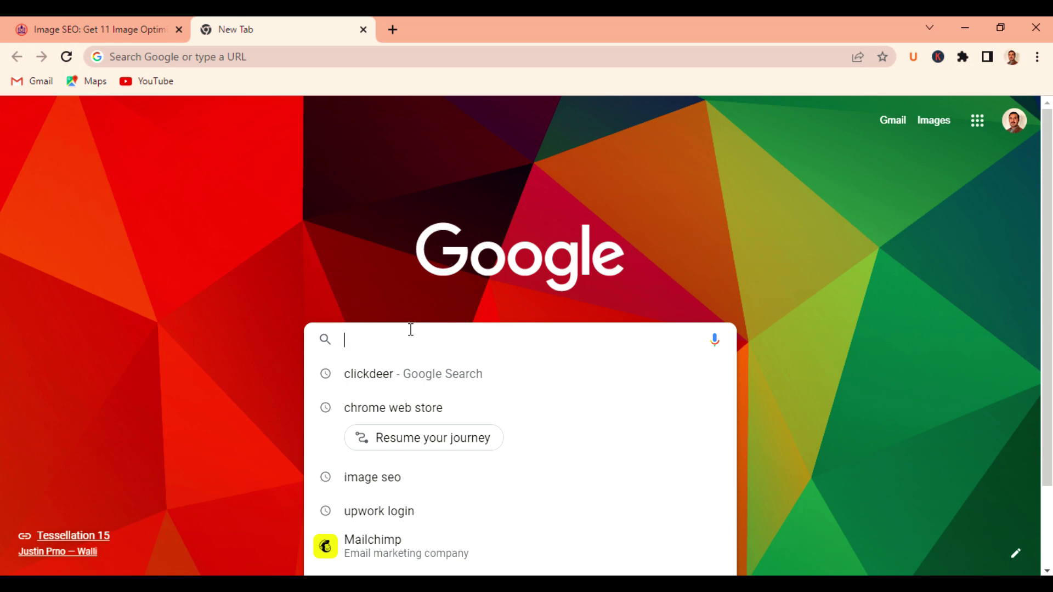
click(419, 408)
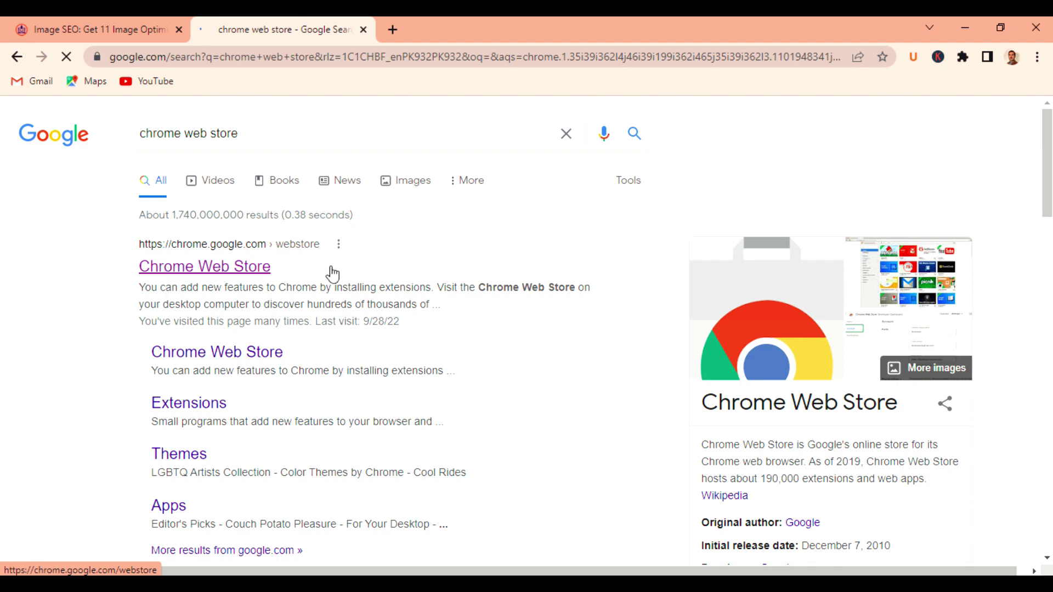
click(183, 267)
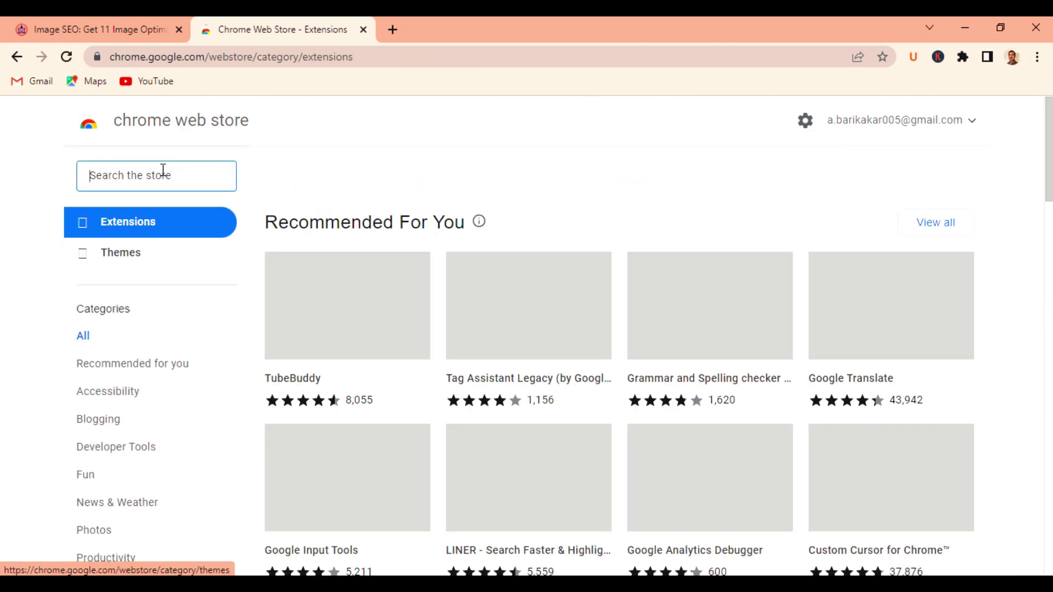
Step: Search the store for "keyword everywhere" and open the Keywords Everywhere - Keyword Tool extension page
click(162, 170)
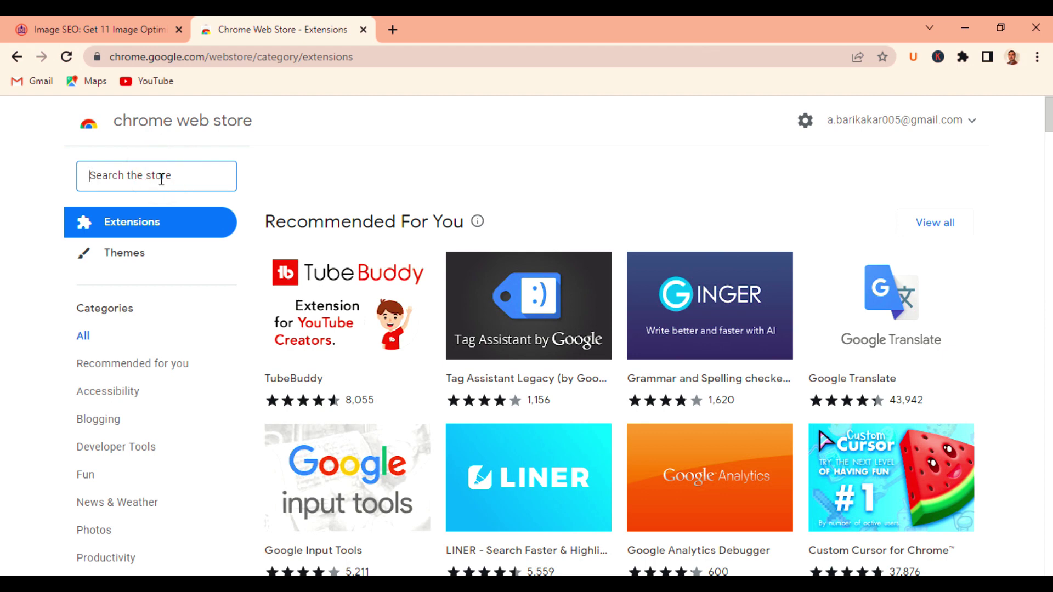
text(keywo)
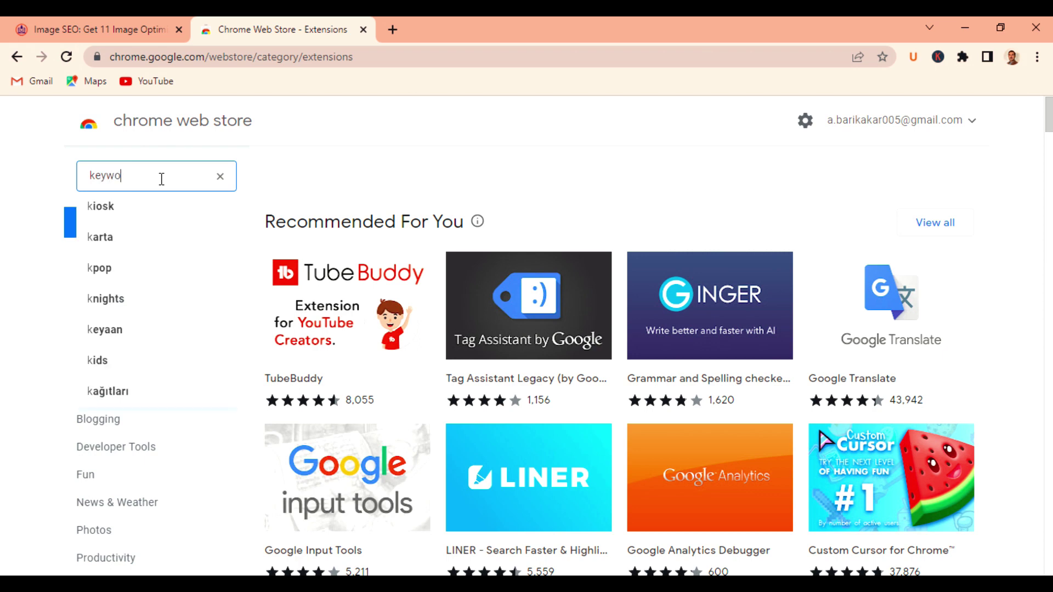
text(rd everywhere)
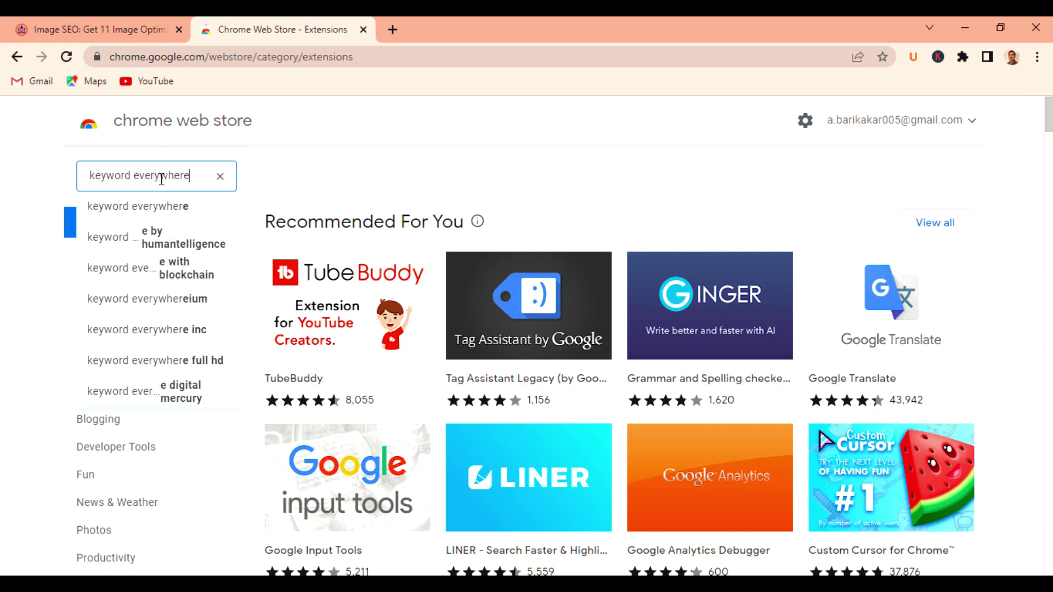
key(Return)
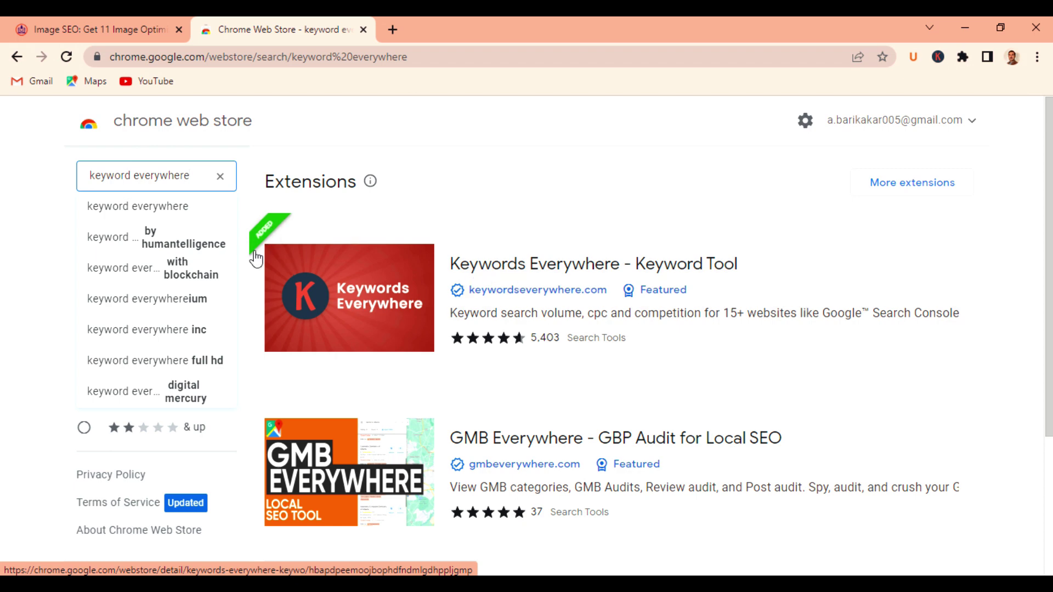
click(509, 264)
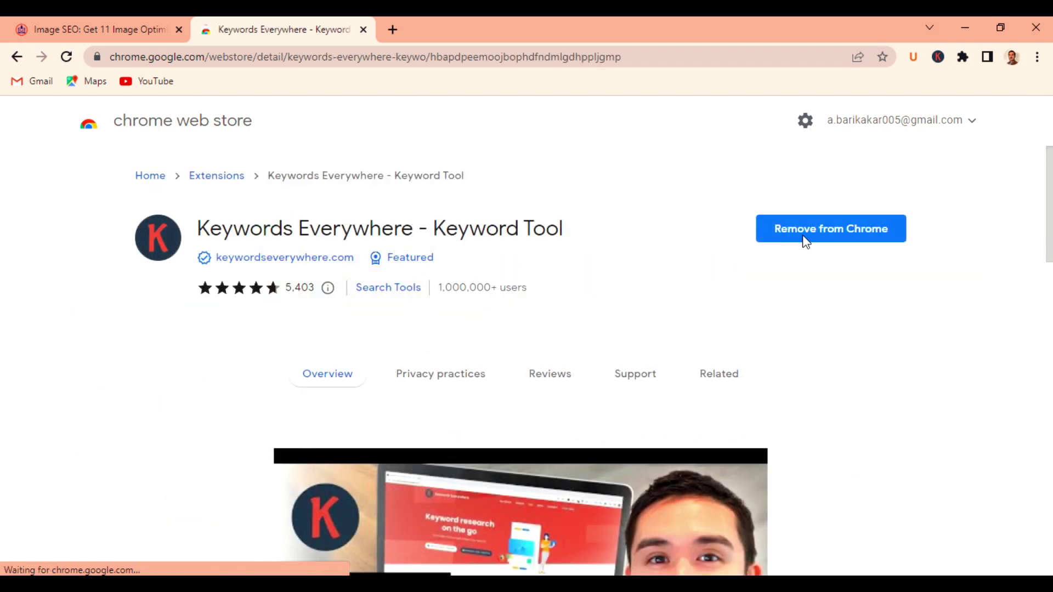
Step: Remove the Keywords Everywhere extension from Chrome and install it again, closing its welcome page
click(802, 237)
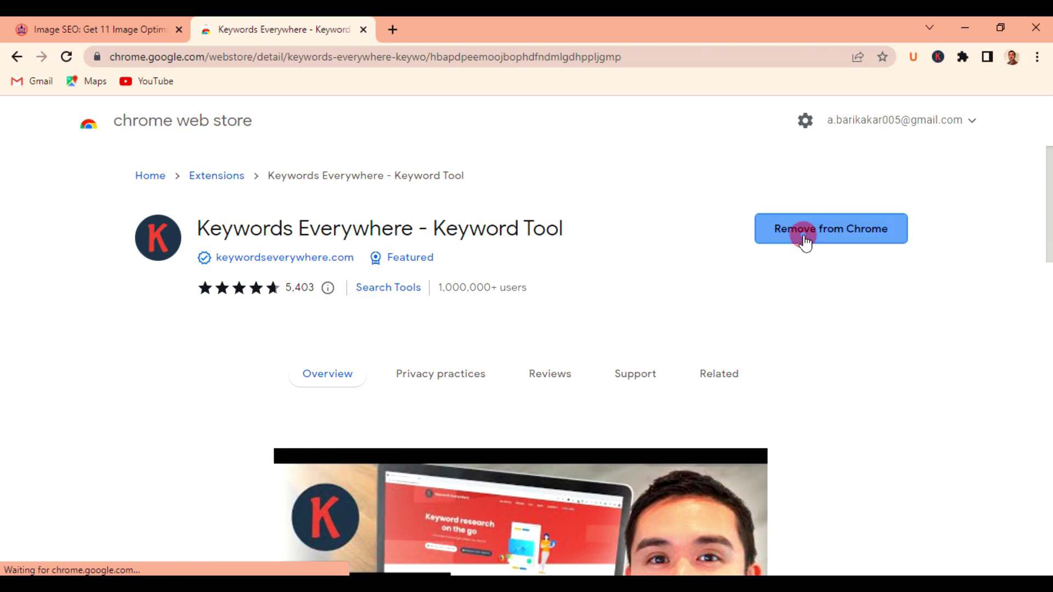
click(841, 180)
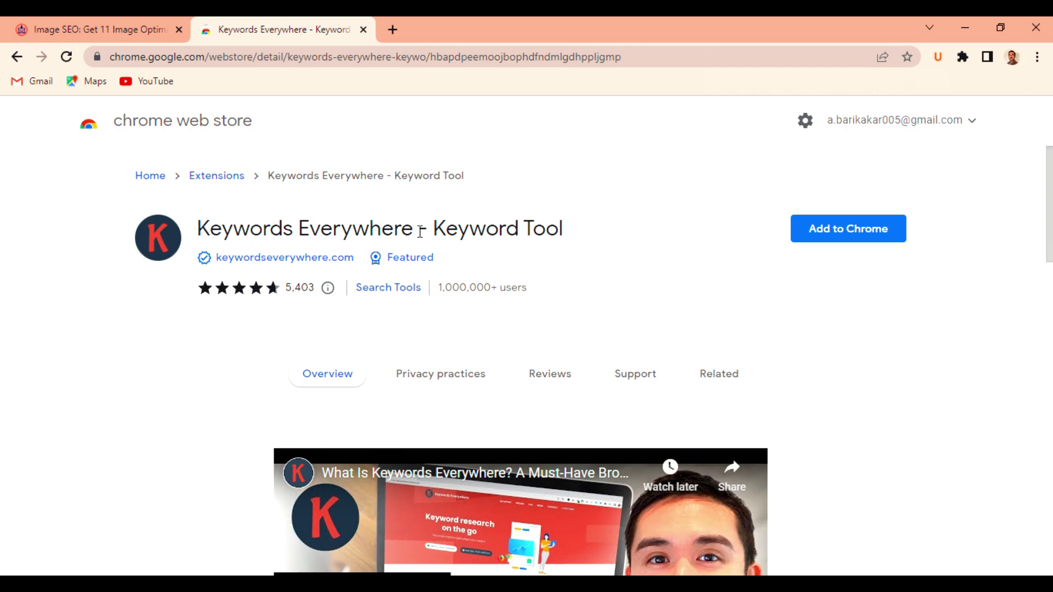
click(841, 230)
click(559, 185)
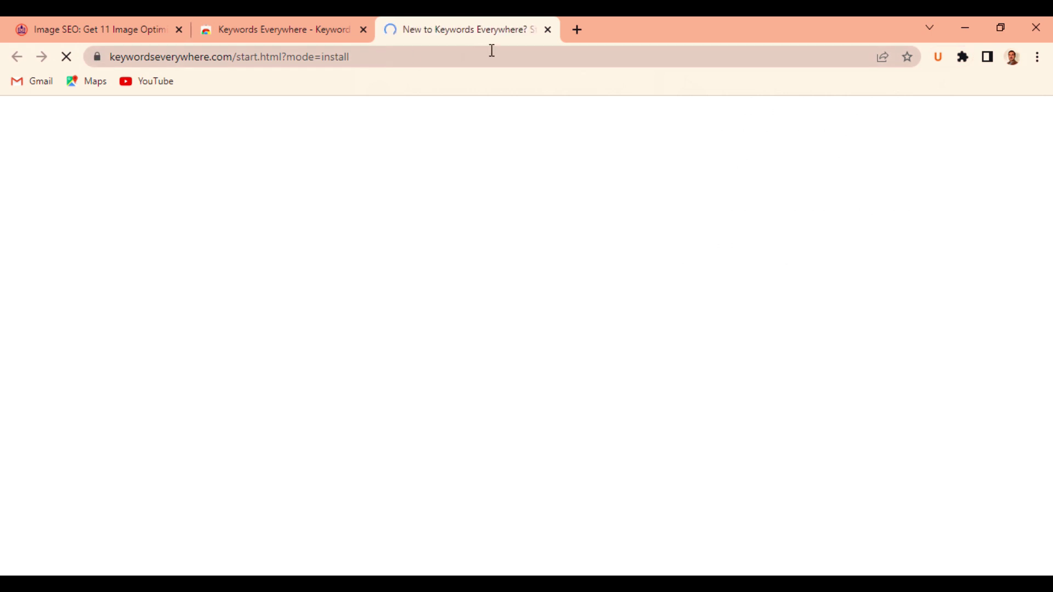
click(545, 29)
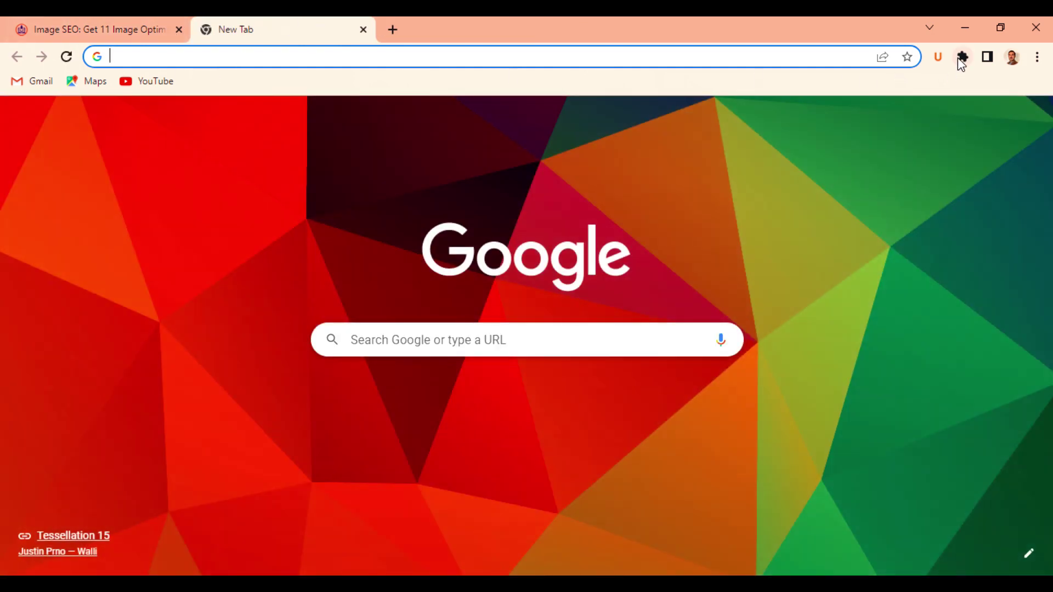
Step: Pin the Keywords Everywhere extension in the browser and close the extensions list
click(962, 57)
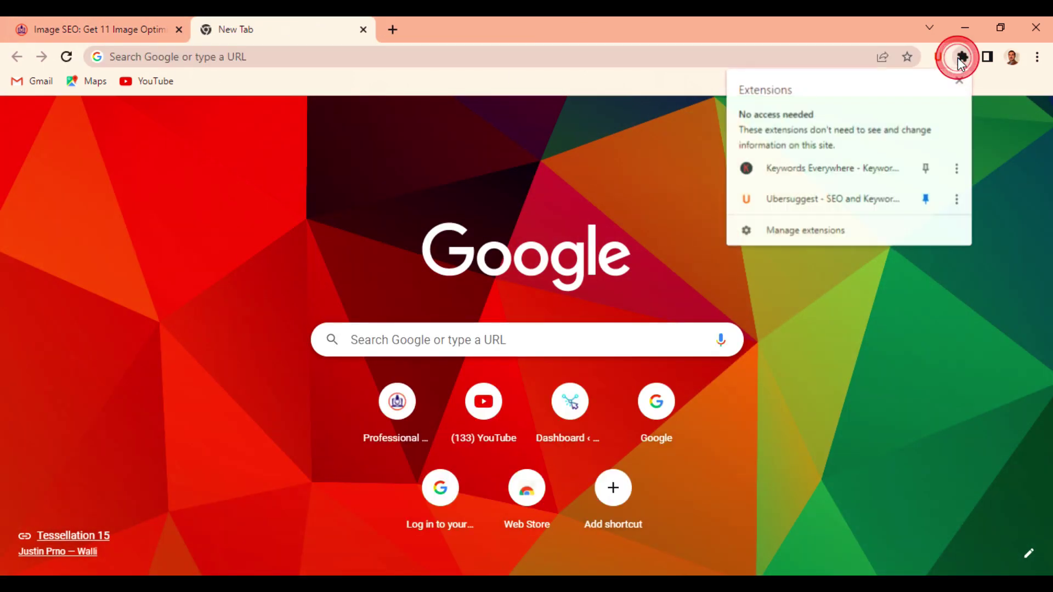
click(926, 169)
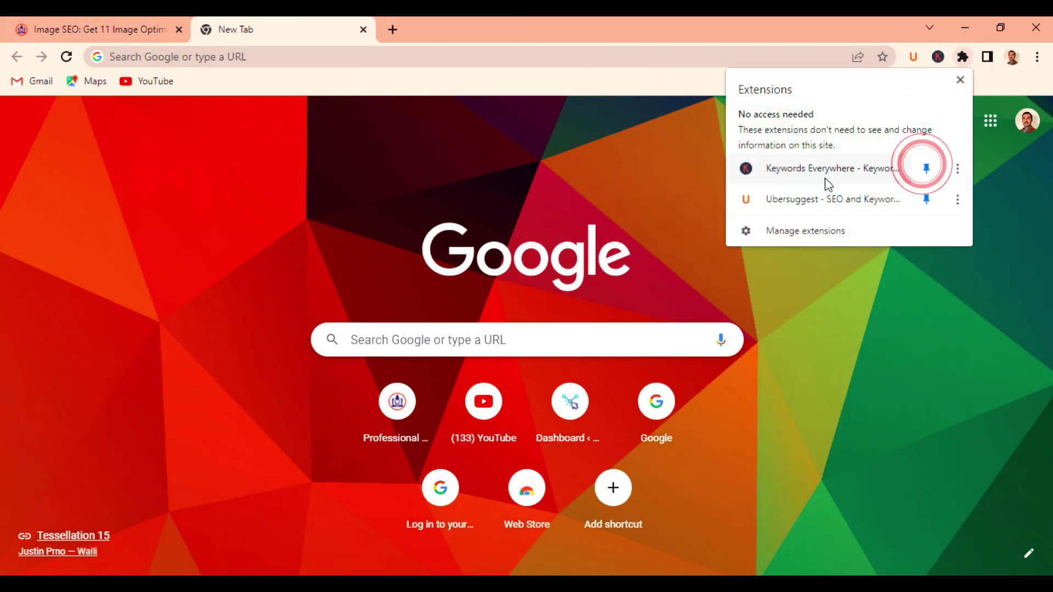
click(594, 161)
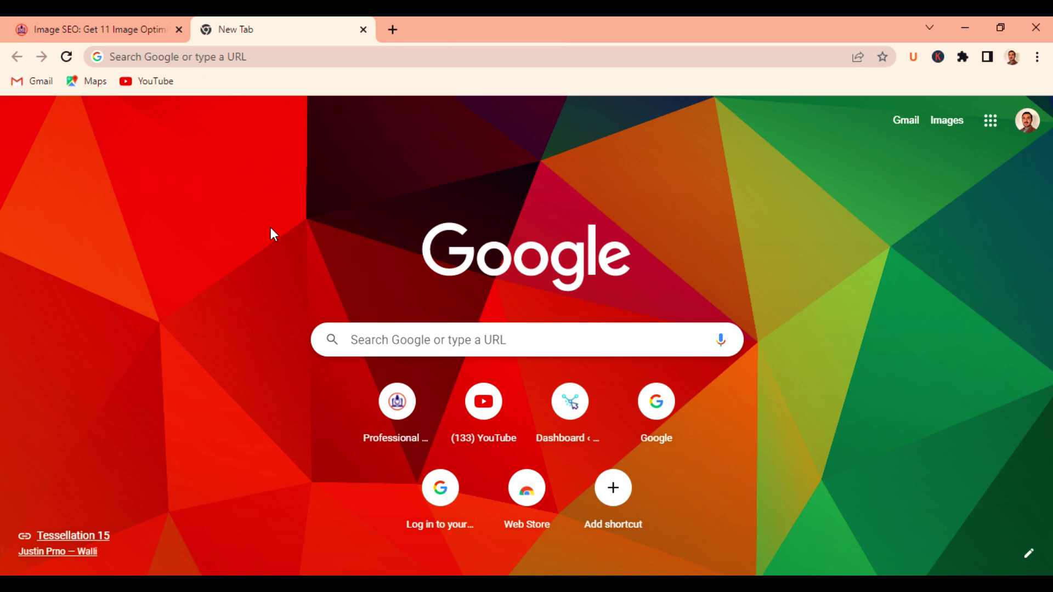
Step: View the Image SEO article on the Click Deer website to identify its target keyword
click(44, 21)
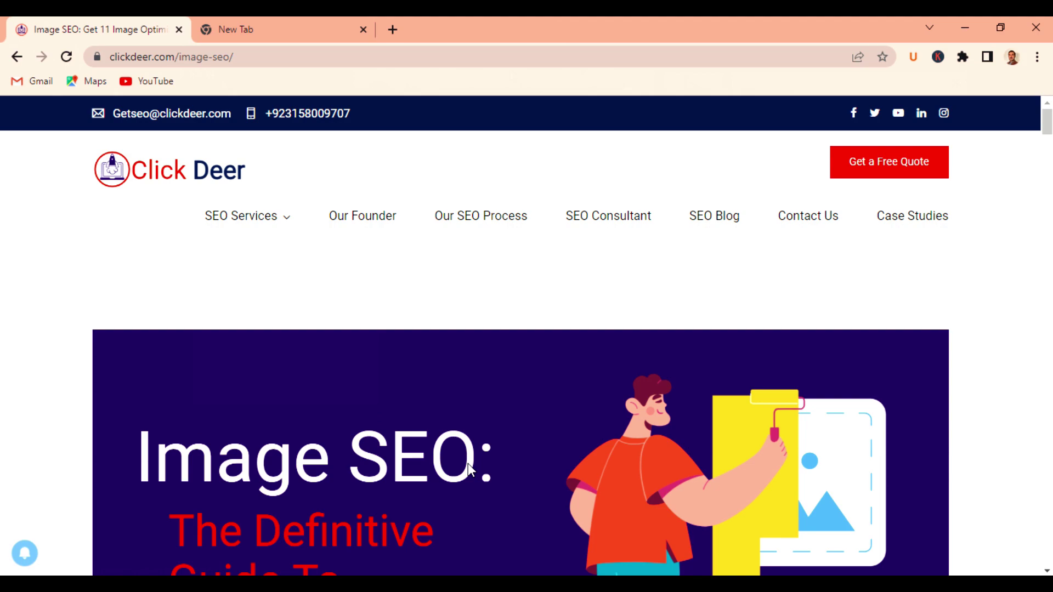
click(1047, 122)
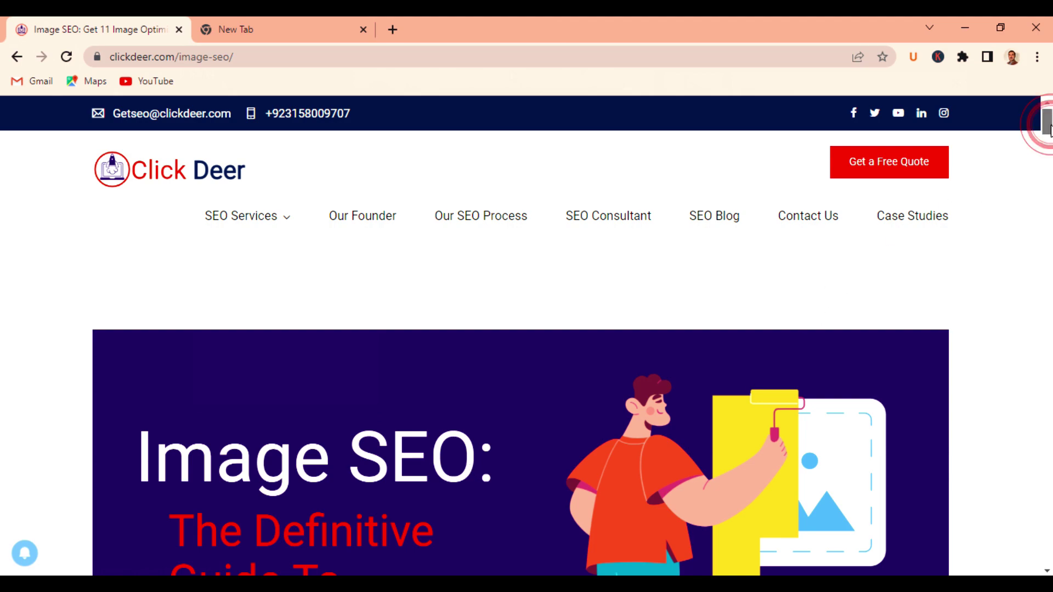
mouse_move(1048, 127)
mouse_down()
mouse_move(1048, 172)
mouse_move(1048, 128)
mouse_up()
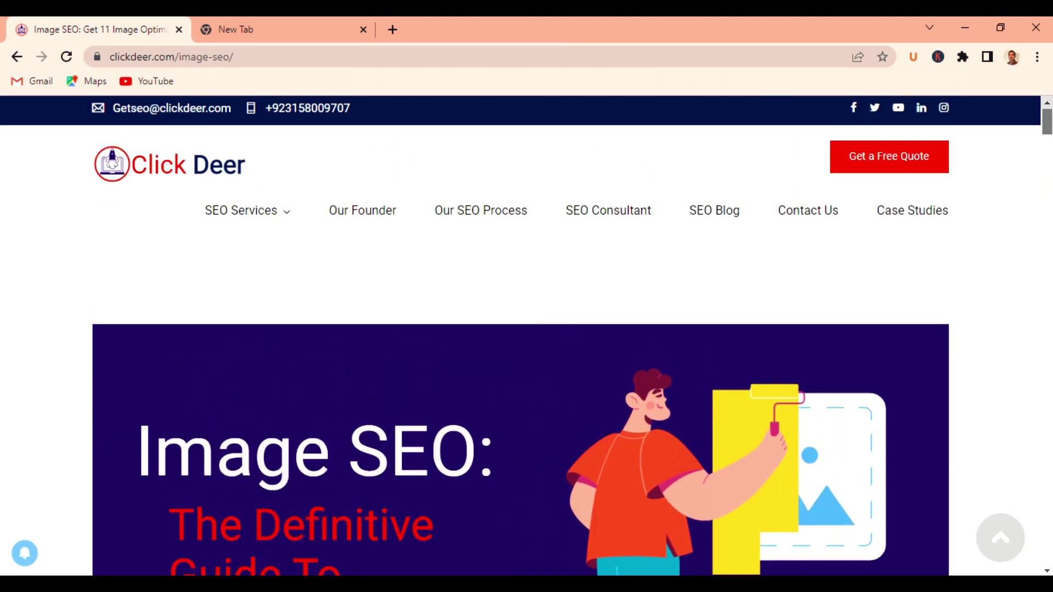
click(123, 442)
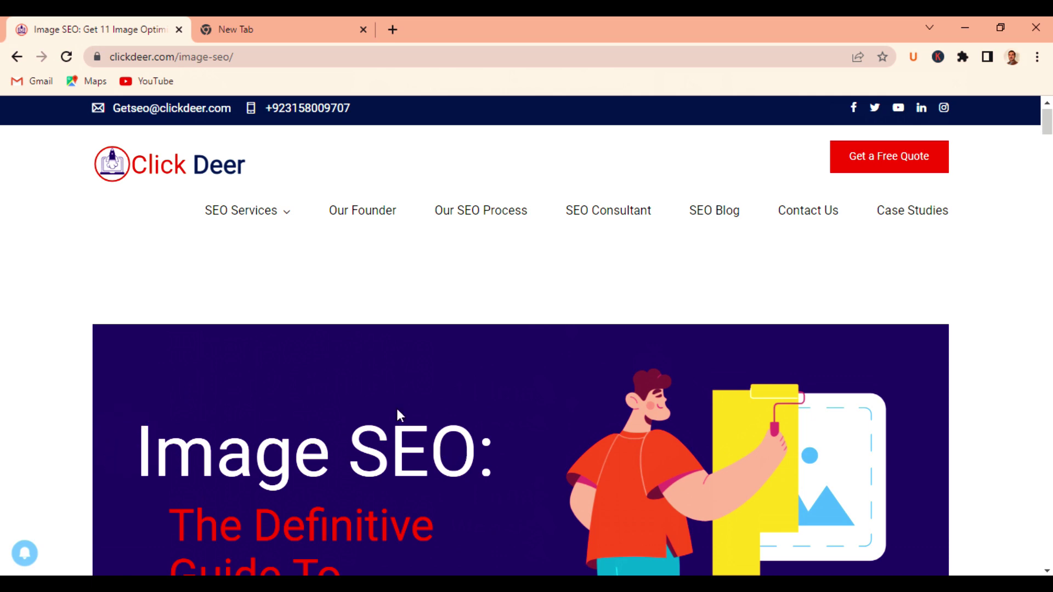
Step: Return to the new tab and search Google for "image seo" to view the results with their SEO metrics
click(293, 25)
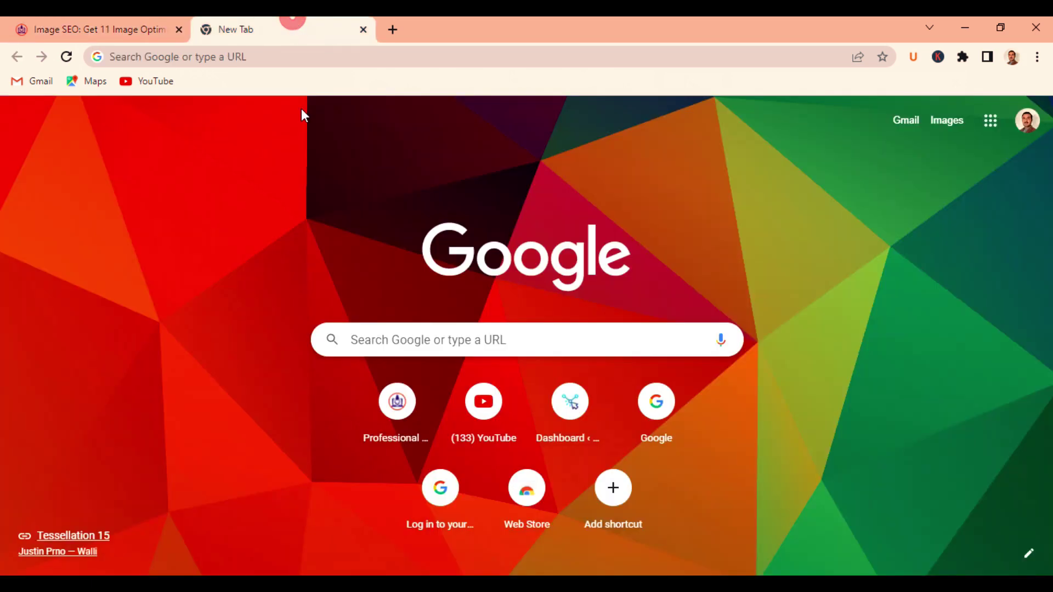
click(371, 340)
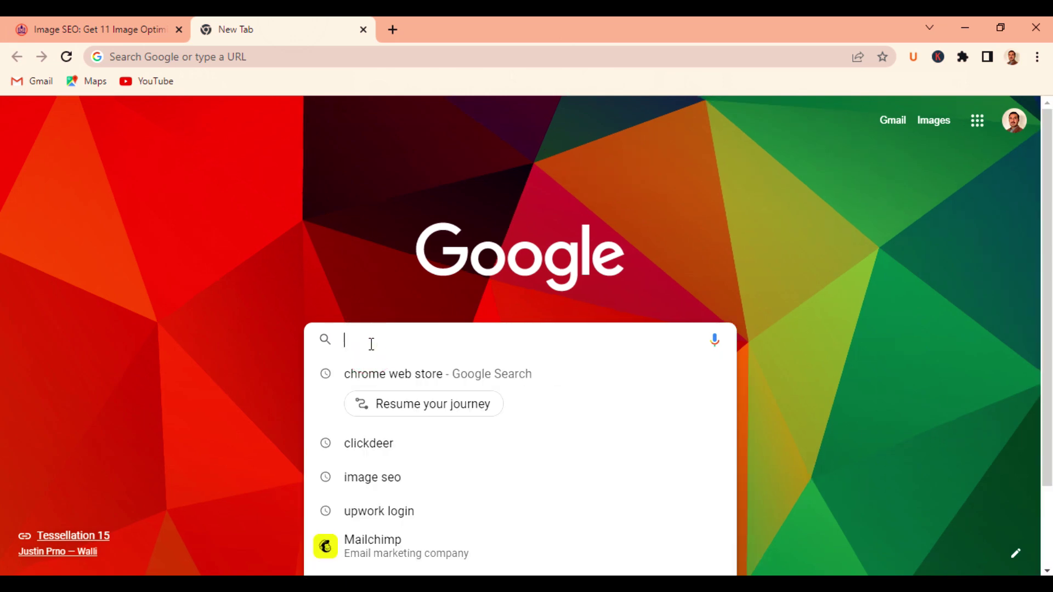
text(image seo)
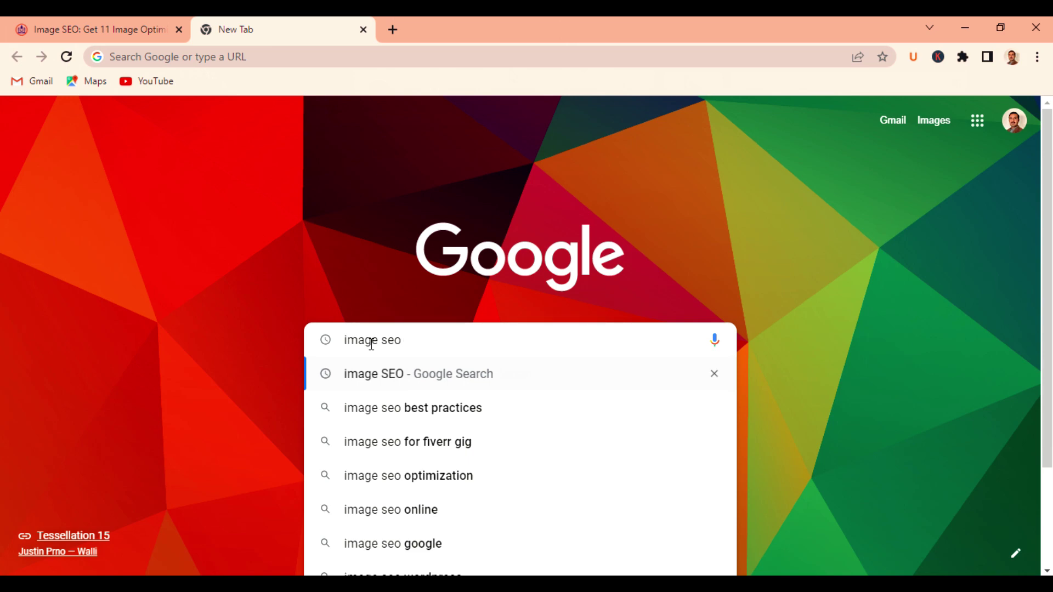
click(384, 375)
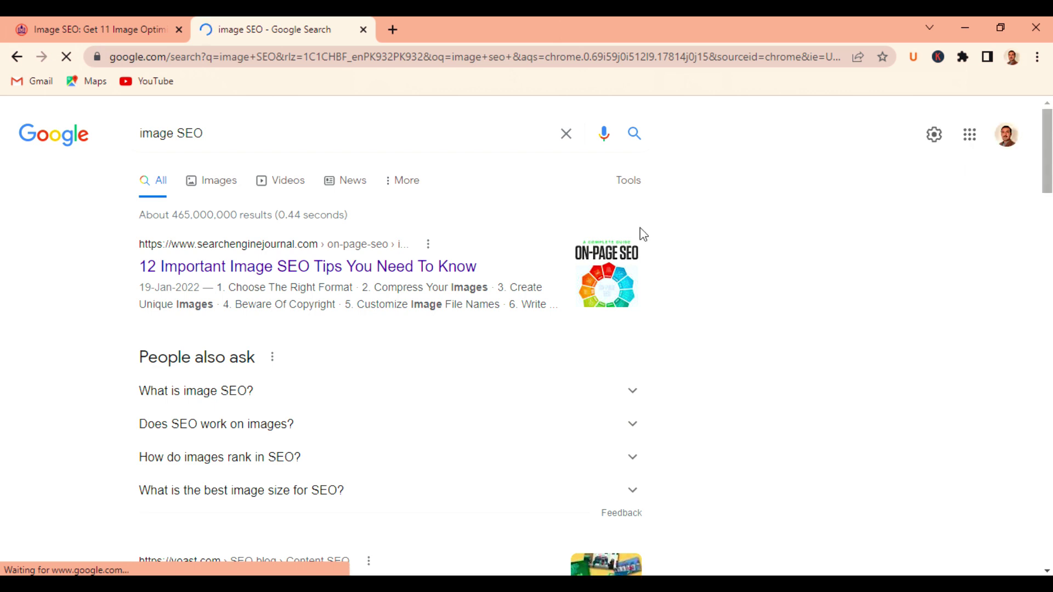
drag(1047, 137, 1050, 110)
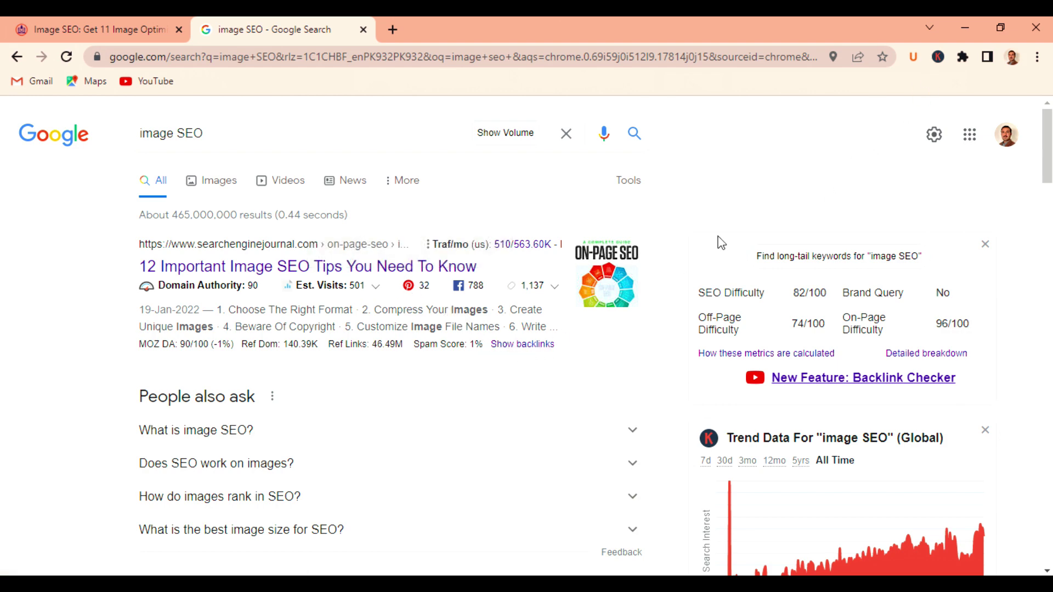
Step: Show the backlinks of the searchenginejournal.com result and review the list along with its per-page options
click(506, 347)
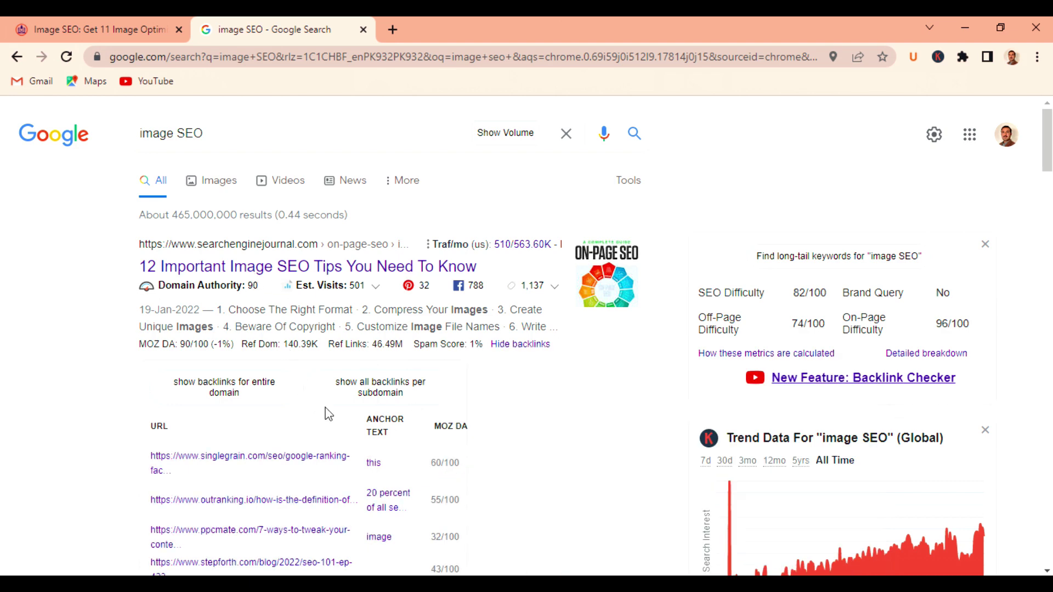
drag(1049, 140, 1049, 203)
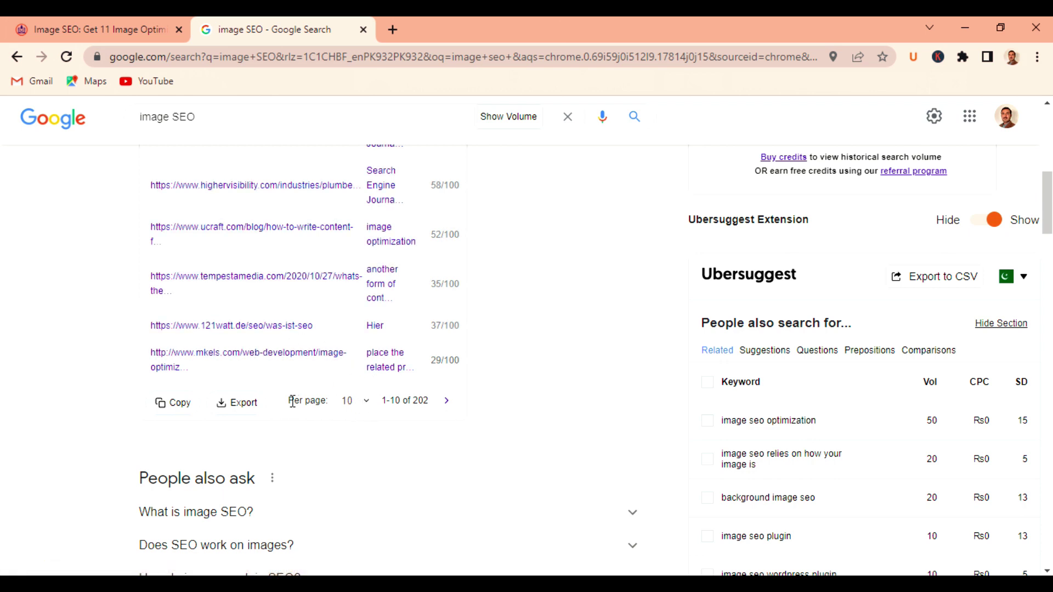
click(367, 401)
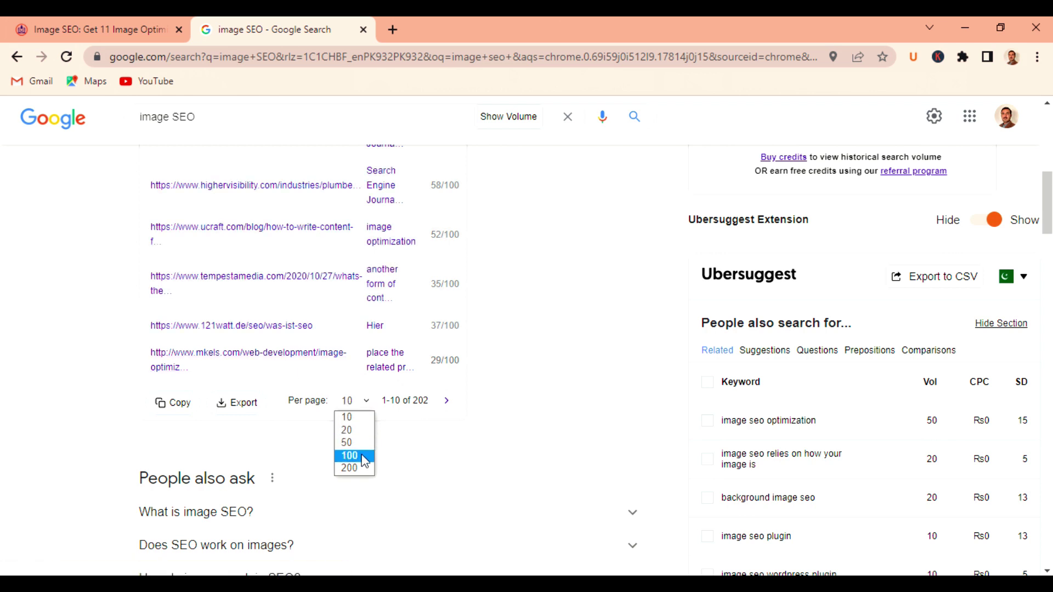
click(338, 397)
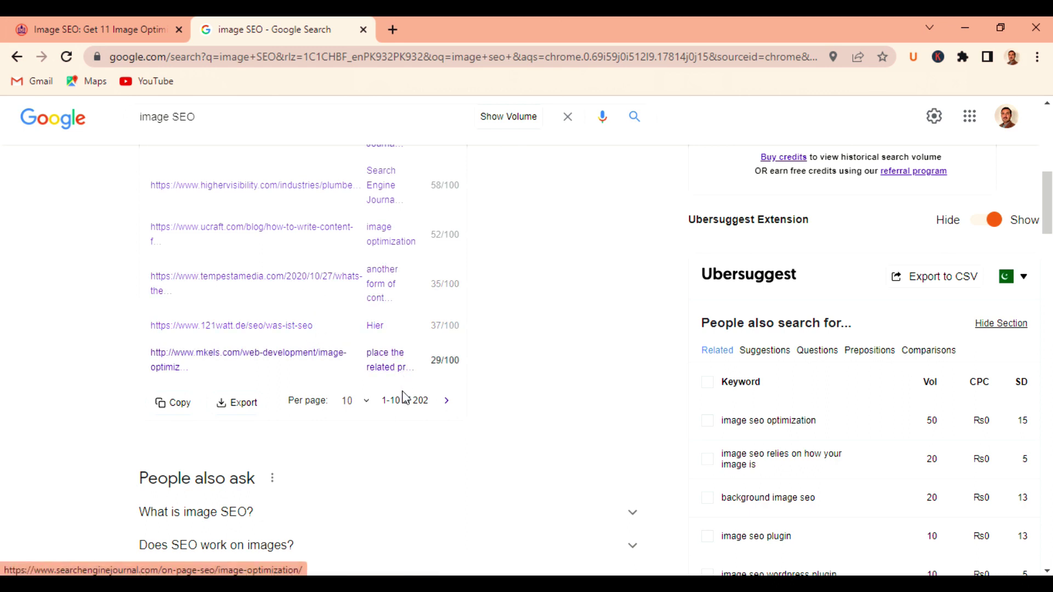
drag(1047, 203, 1047, 175)
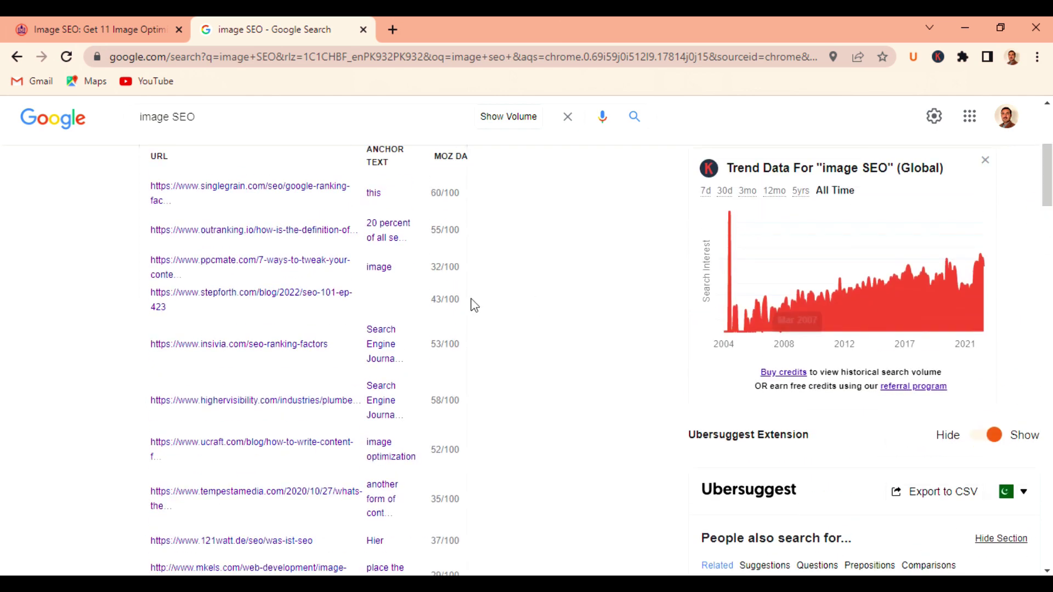